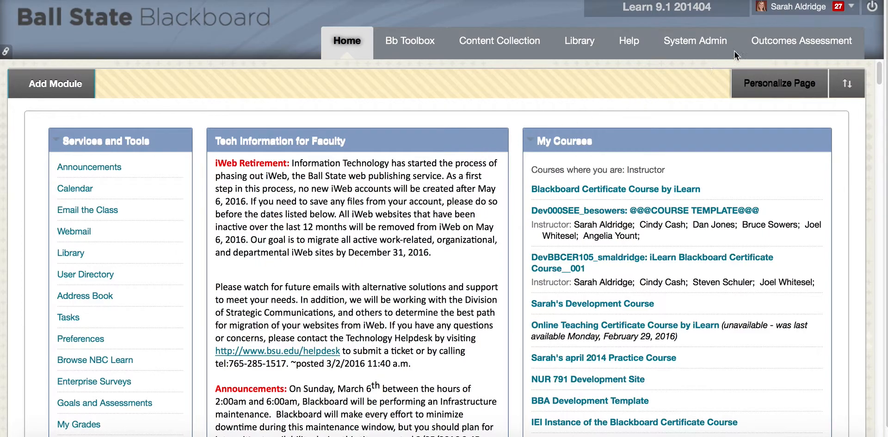
Go to Outcomes Assessment and open the Rubrics list, which has two pages of existing rubrics
left_click(791, 47)
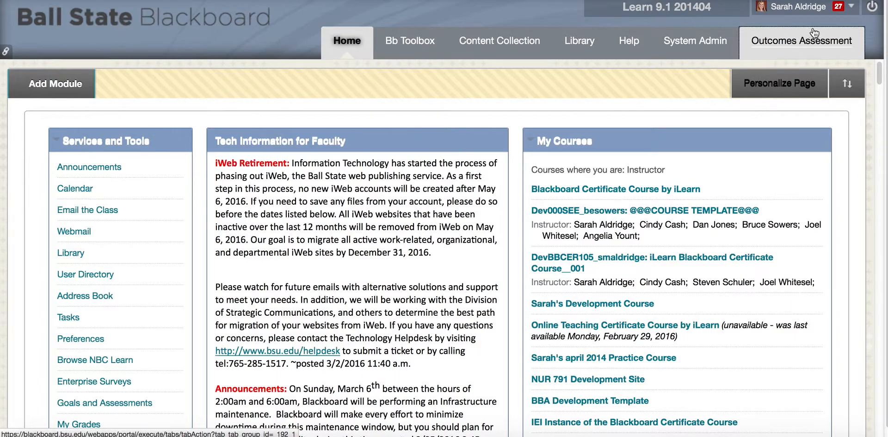
left_click(808, 43)
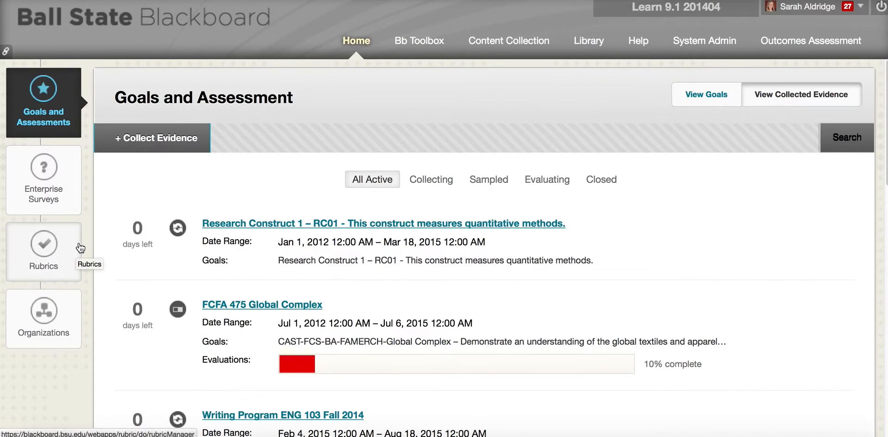
left_click(47, 254)
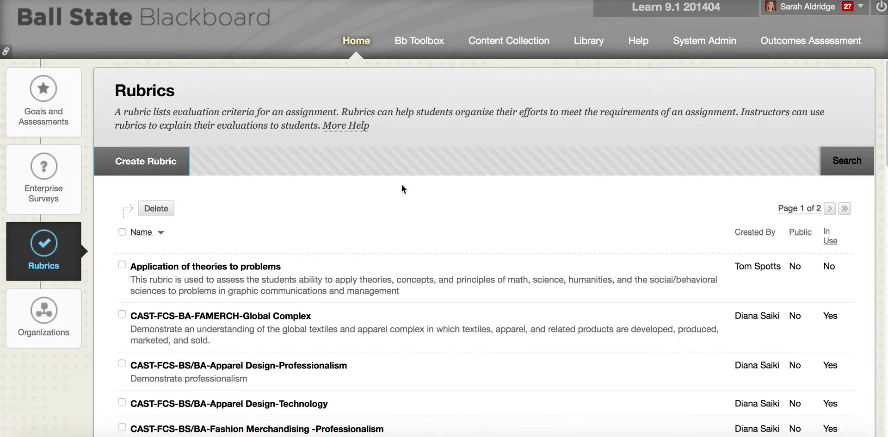
scroll(401, 186, "down", 1)
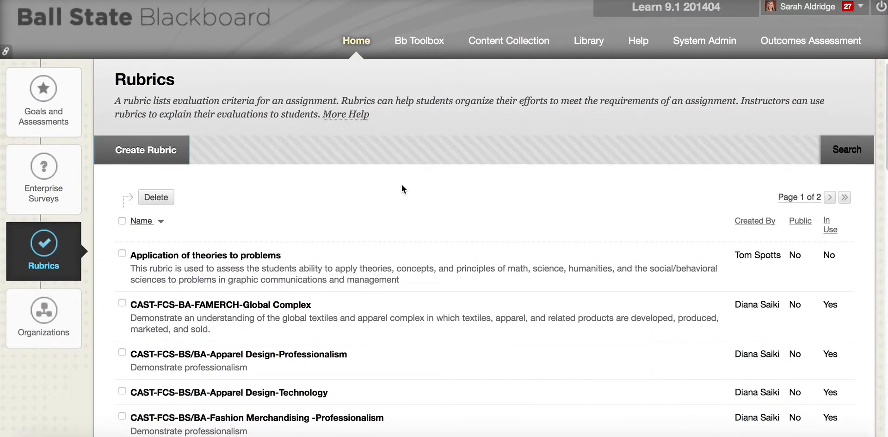
scroll(401, 184, "up", 1)
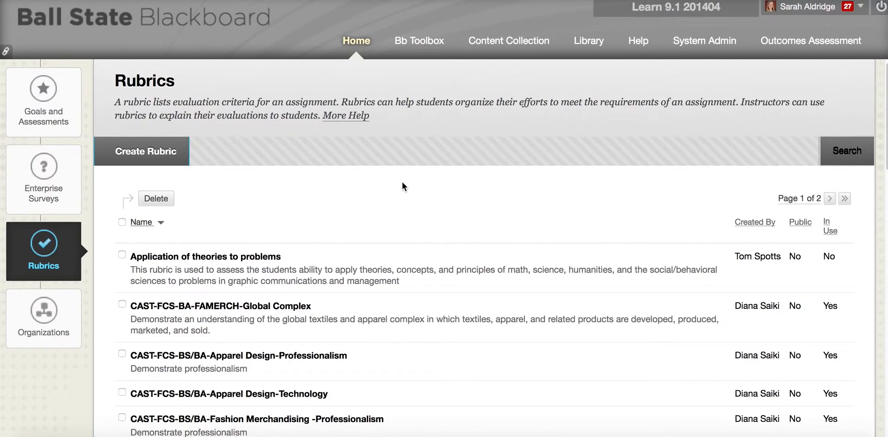
scroll(402, 187, "down", 5)
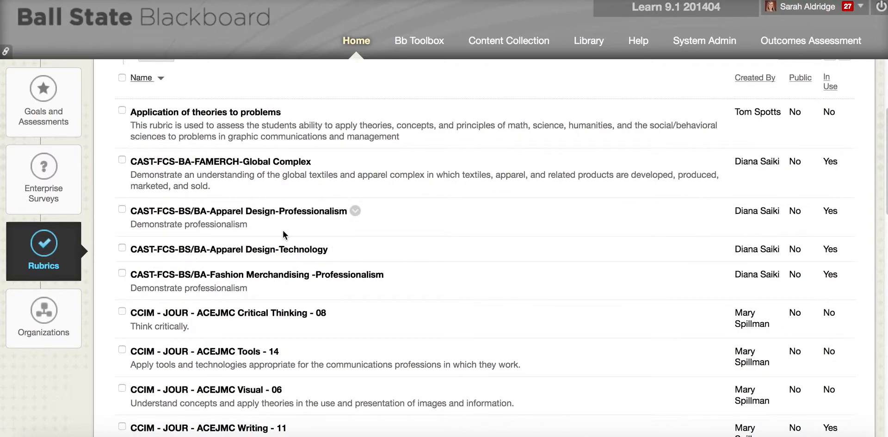
scroll(282, 229, "up", 2)
scroll(284, 230, "up", 4)
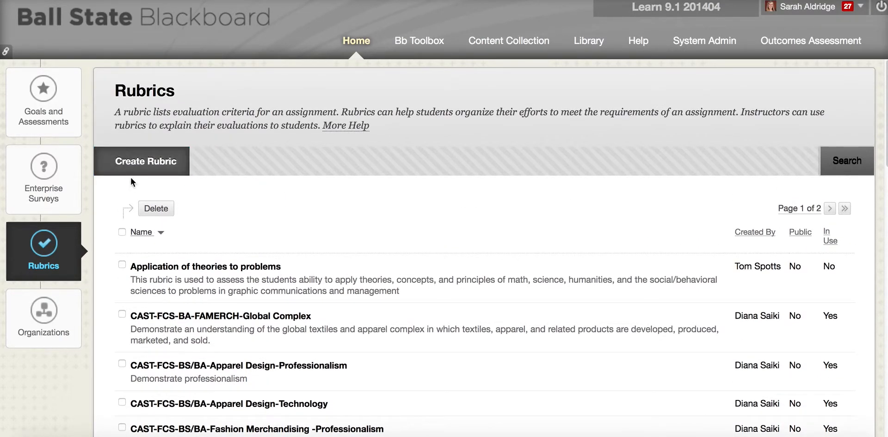
Create a new rubric named 'CFA - Art - BFA - Art - Communication'
left_click(155, 162)
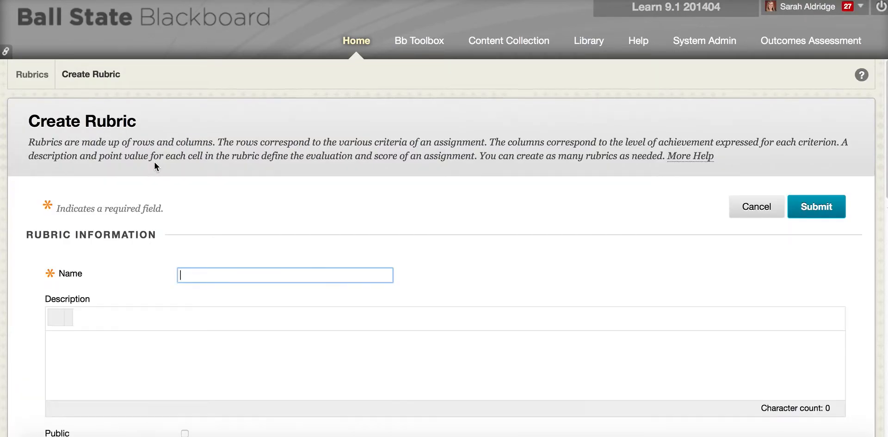
scroll(394, 186, "down", 3)
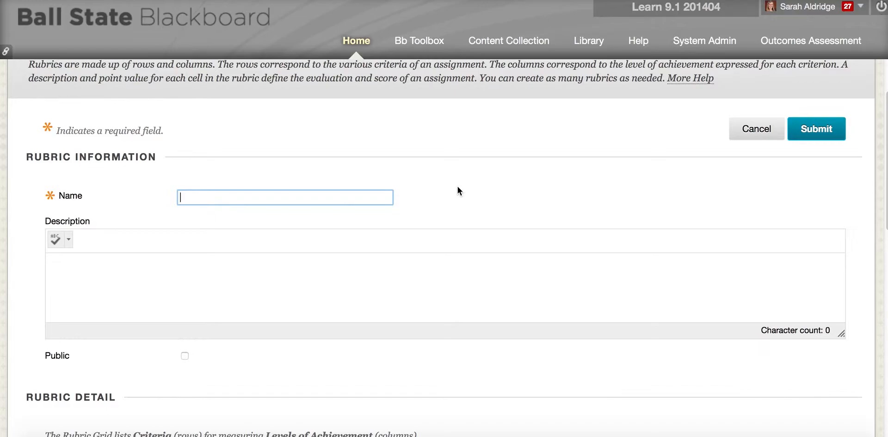
type("CFA - Art - BFA - Art - Communication")
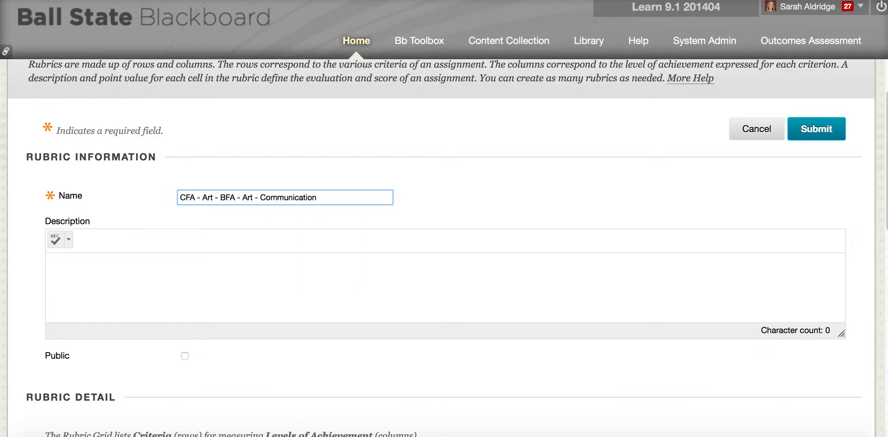
Change the Rubric Type to Points so each cell of the Formatting, Organization and Grammar grid has a Points box
scroll(453, 186, "down", 4)
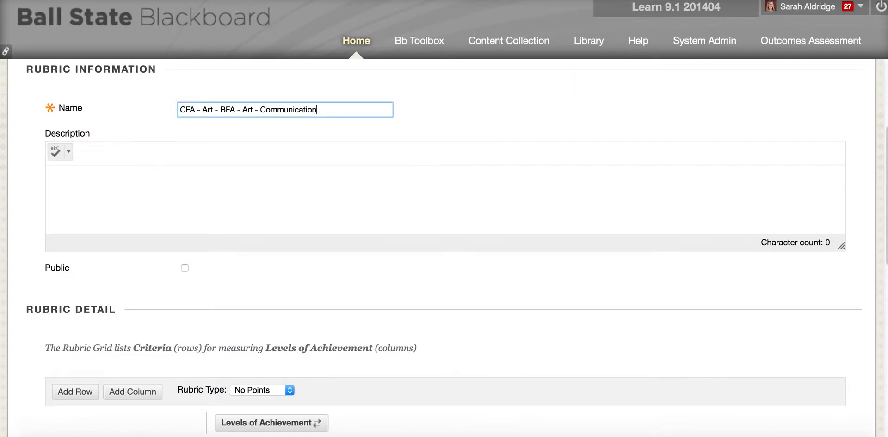
scroll(454, 186, "down", 2)
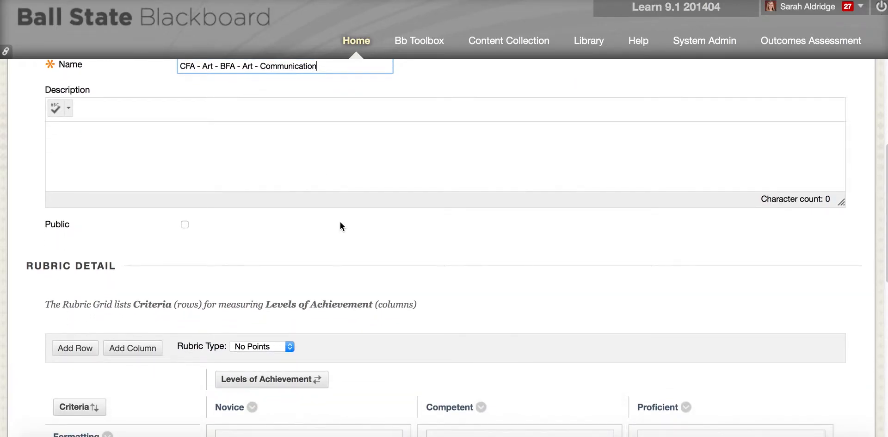
scroll(340, 221, "down", 1)
scroll(341, 223, "down", 2)
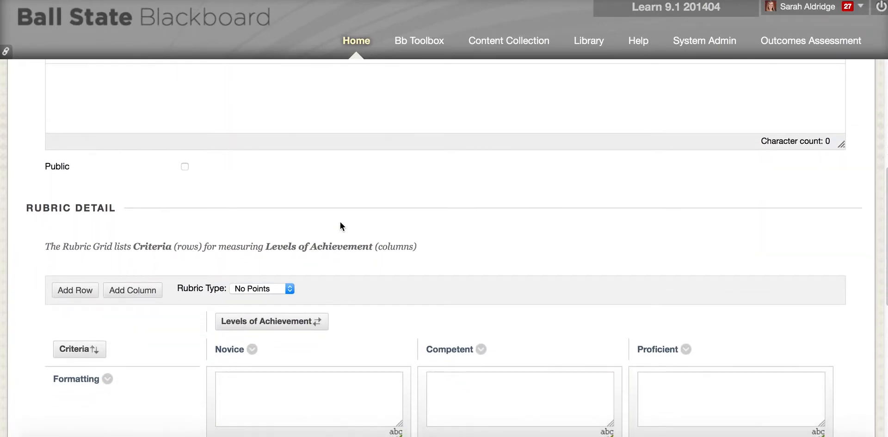
scroll(329, 218, "down", 1)
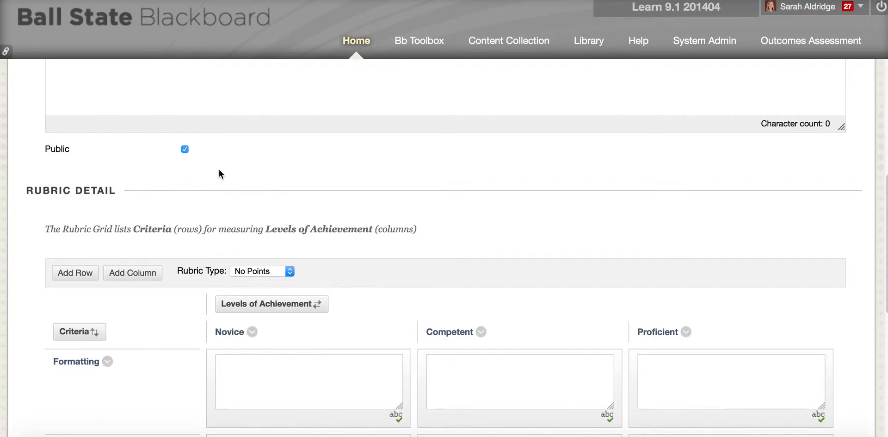
scroll(218, 171, "down", 1)
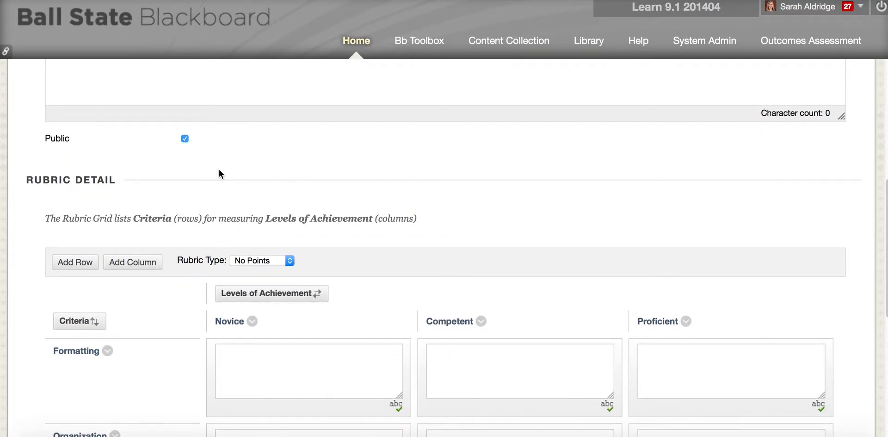
scroll(213, 170, "down", 5)
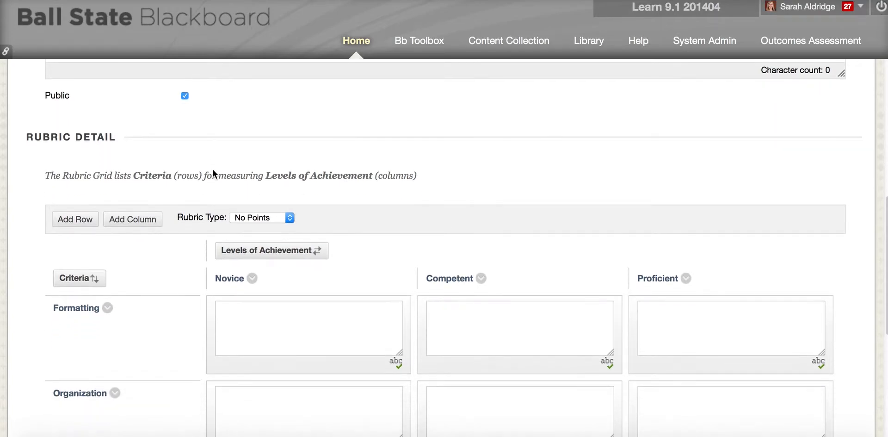
scroll(213, 170, "up", 1)
scroll(213, 169, "down", 1)
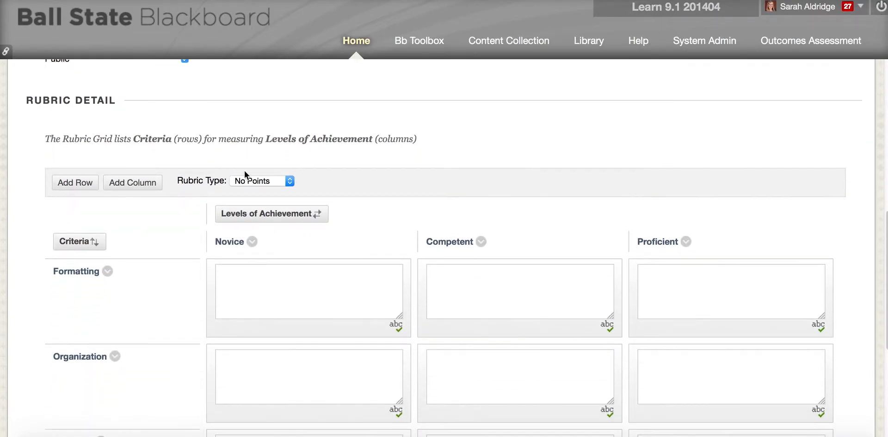
left_click(276, 182)
scroll(279, 176, "down", 1)
left_click(286, 171)
left_click(273, 187)
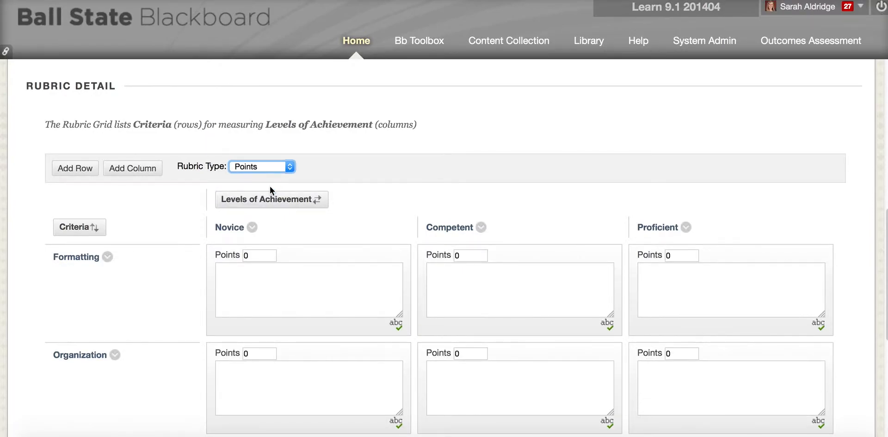
scroll(275, 185, "down", 2)
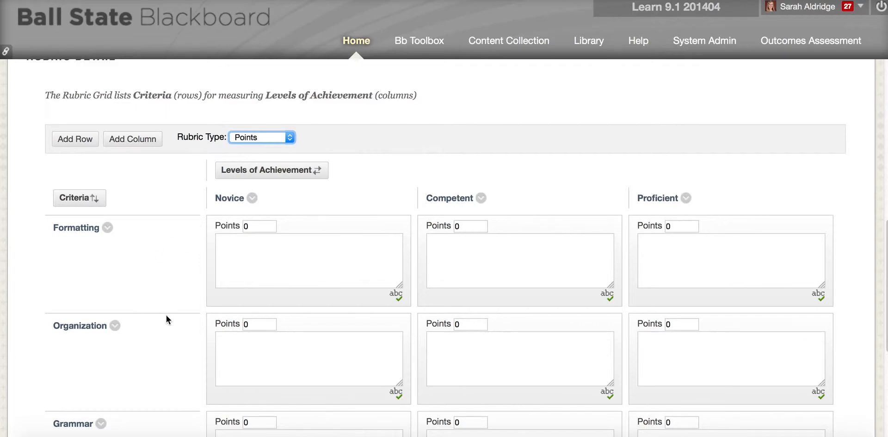
scroll(173, 298, "down", 2)
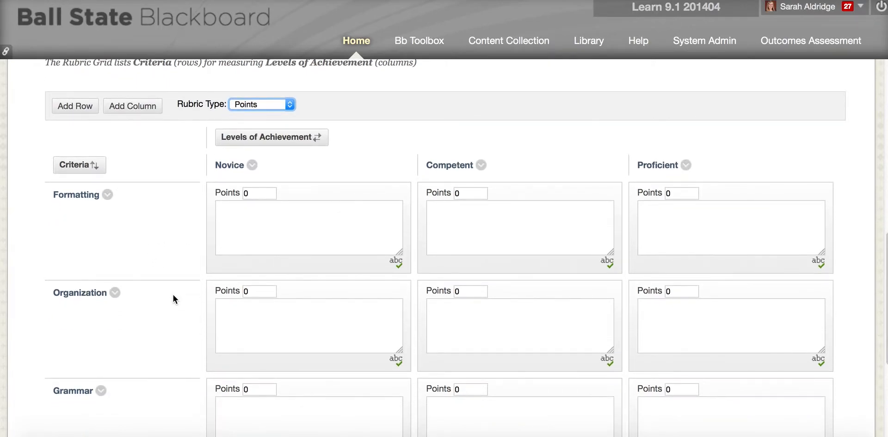
scroll(173, 294, "up", 1)
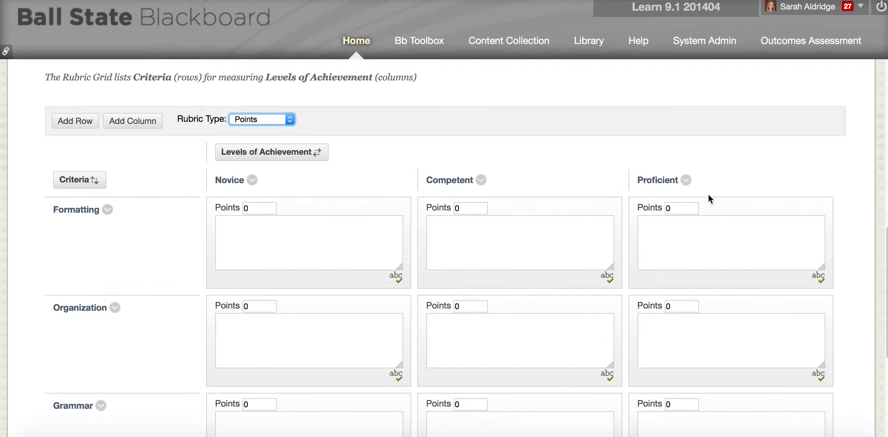
scroll(324, 197, "down", 1)
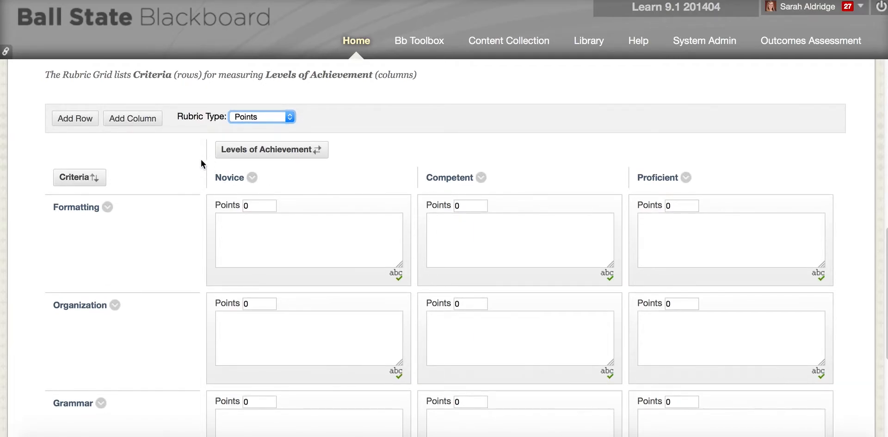
Add a fourth achievement level and rename it from New Column4 to 'Not present'
left_click(154, 121)
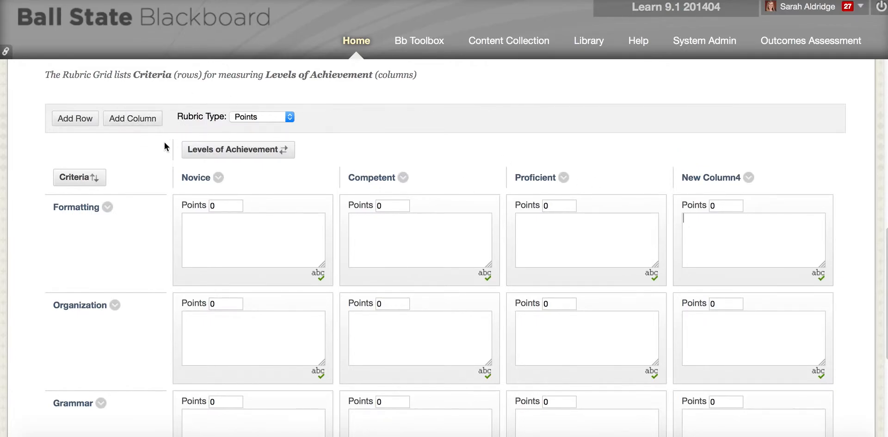
left_click(748, 177)
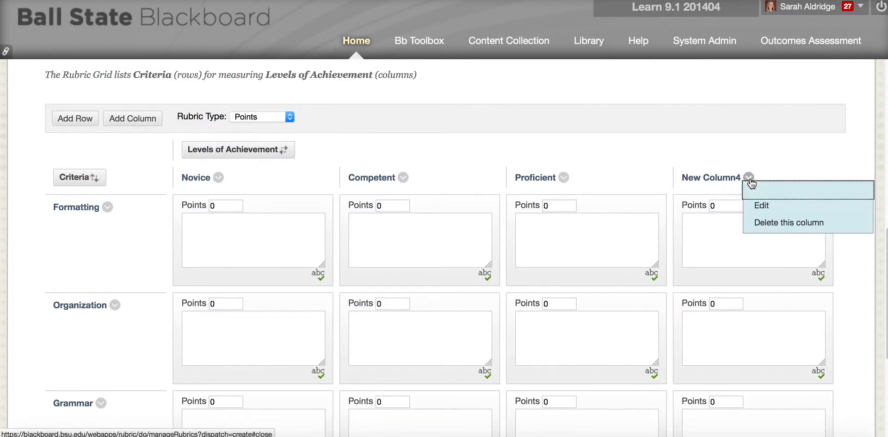
left_click(759, 208)
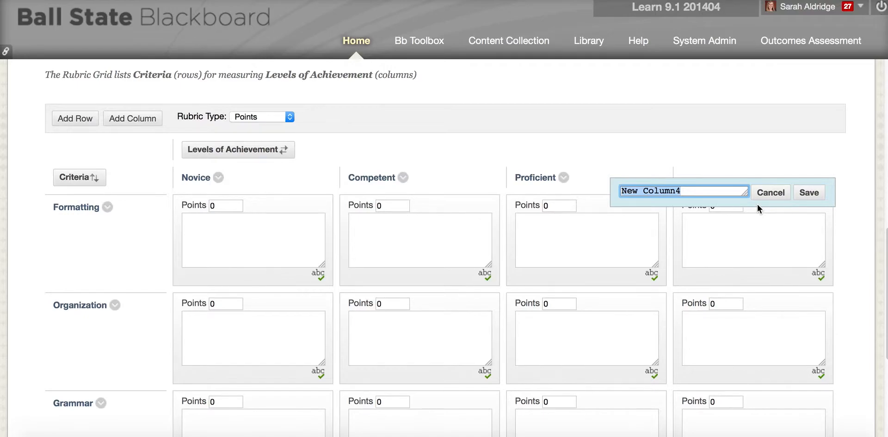
type("Not present")
left_click(818, 195)
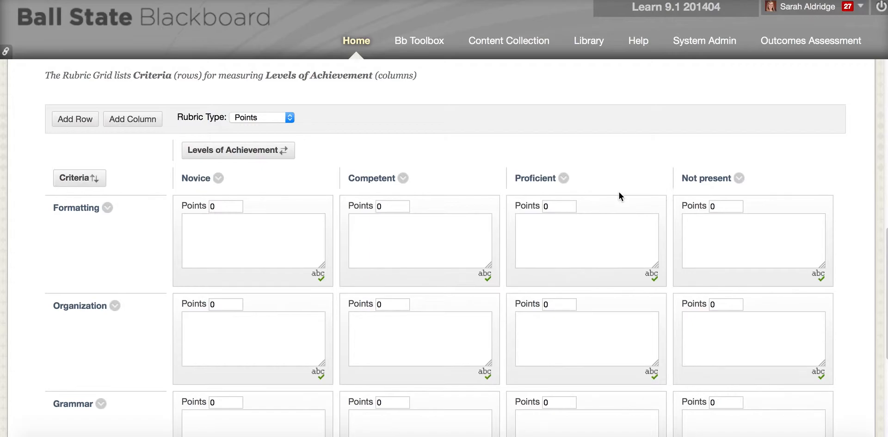
scroll(619, 192, "down", 1)
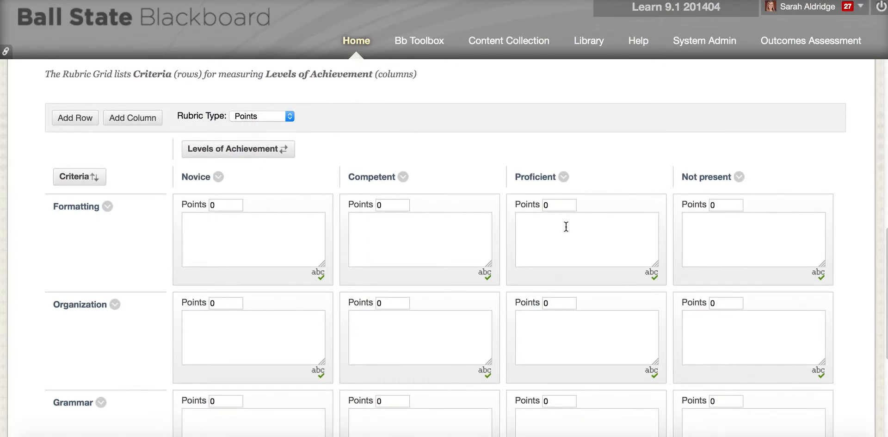
Move Not present to the first position, then reverse the levels to Proficient, Competent, Novice, Not present
left_click(272, 148)
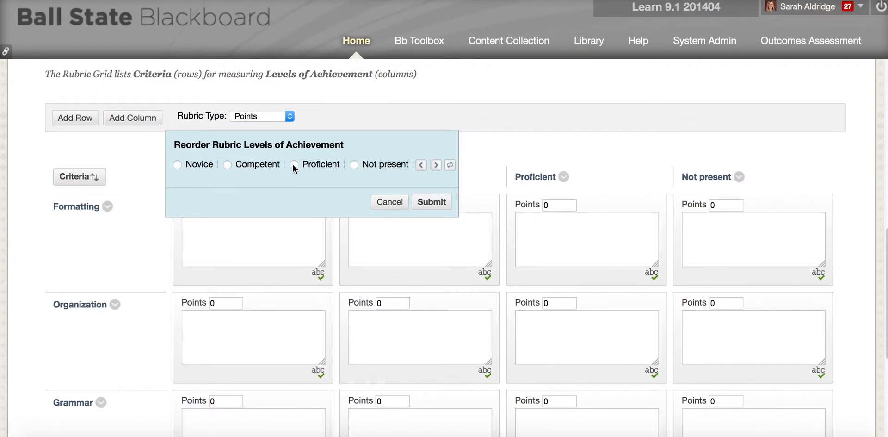
left_click(353, 165)
left_click(421, 166)
left_click(421, 165)
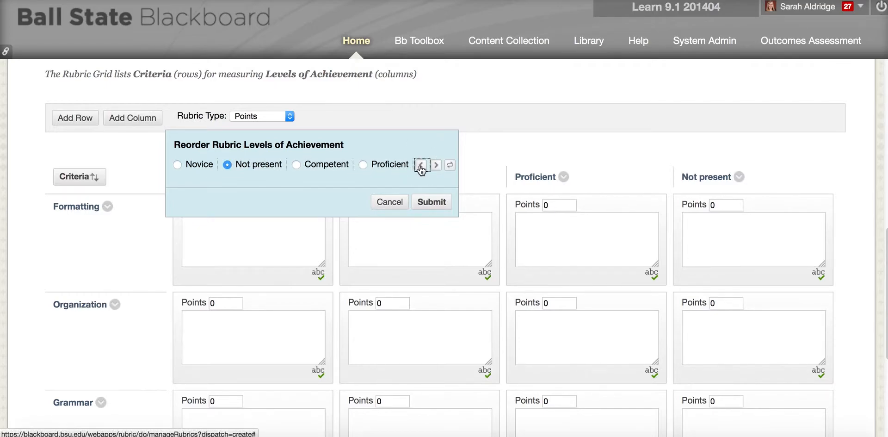
left_click(421, 165)
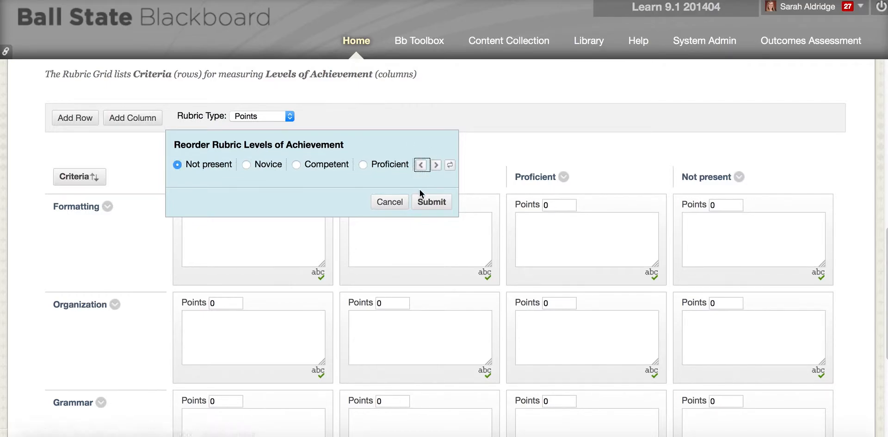
left_click(450, 169)
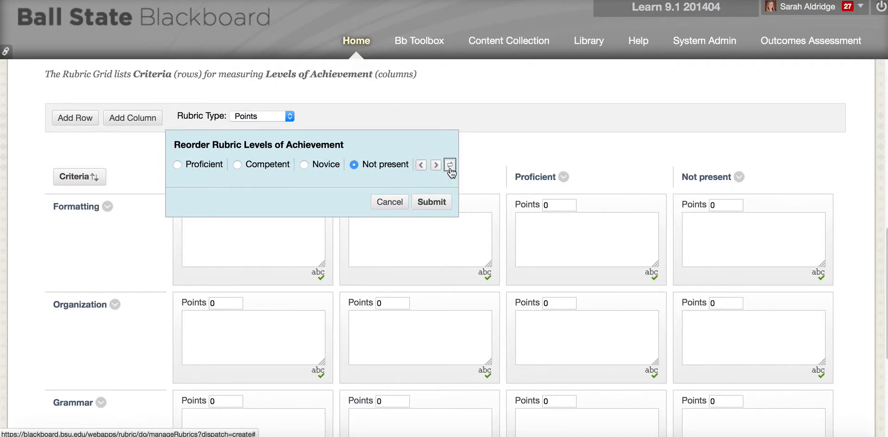
left_click(431, 203)
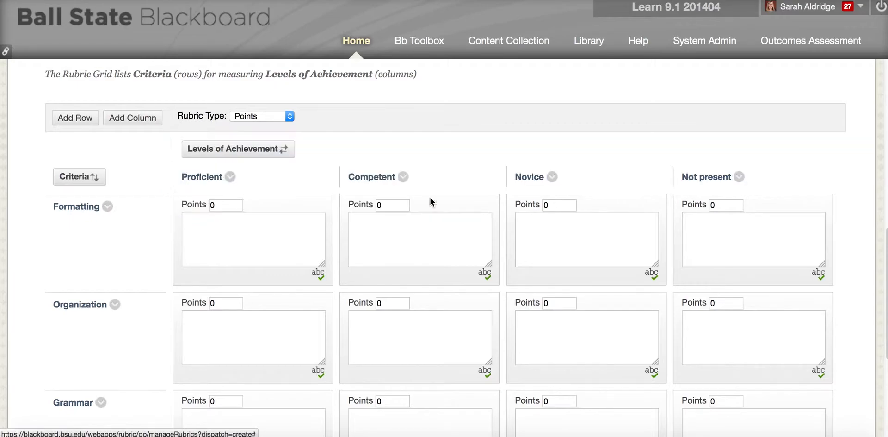
Enter Formatting points of 4, 3, 2 and 1 across the four levels
scroll(430, 196, "down", 1)
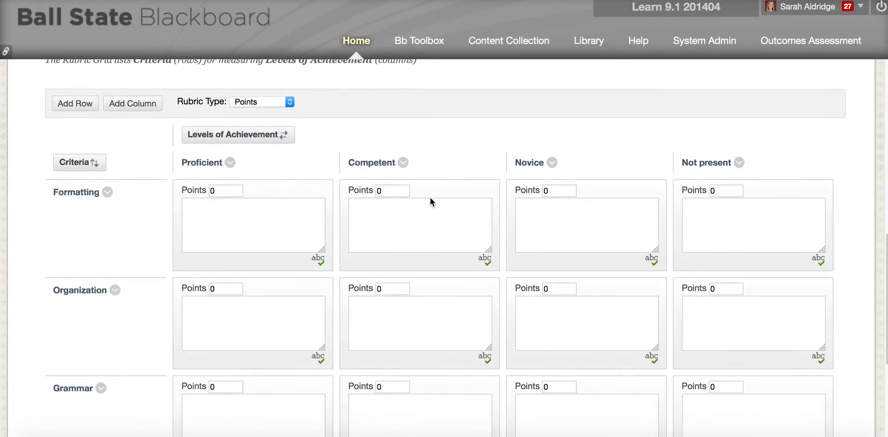
left_click(222, 180)
left_click_drag(222, 180, 202, 179)
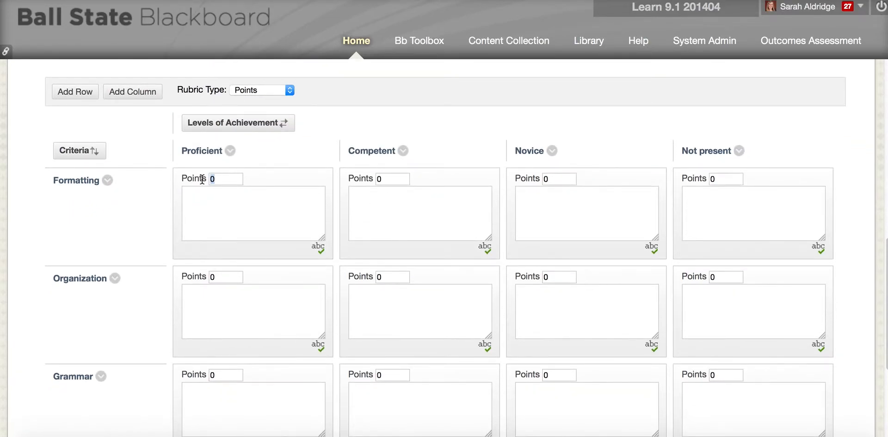
type("4")
left_click_drag(391, 178, 369, 179)
type("3")
left_click_drag(552, 178, 535, 178)
type("2")
left_click_drag(715, 179, 706, 180)
type("1")
left_click(221, 178)
Correct the Formatting points to 3, 2, 1 and 0 from Proficient to Not present
scroll(673, 191, "down", 1)
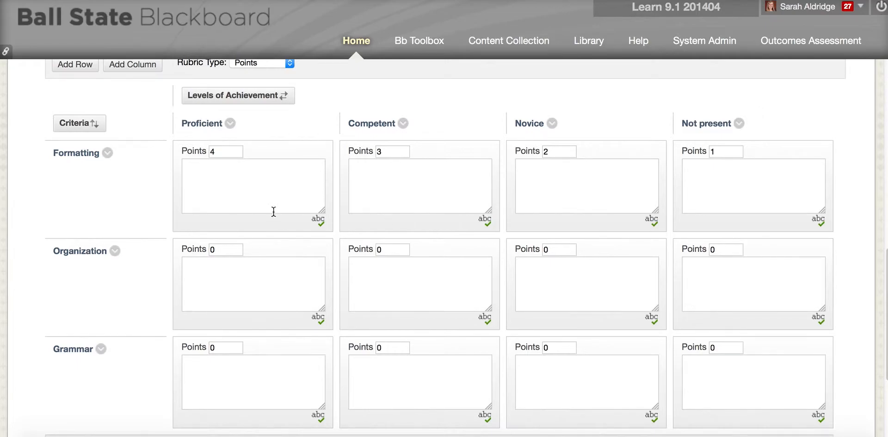
left_click(107, 154)
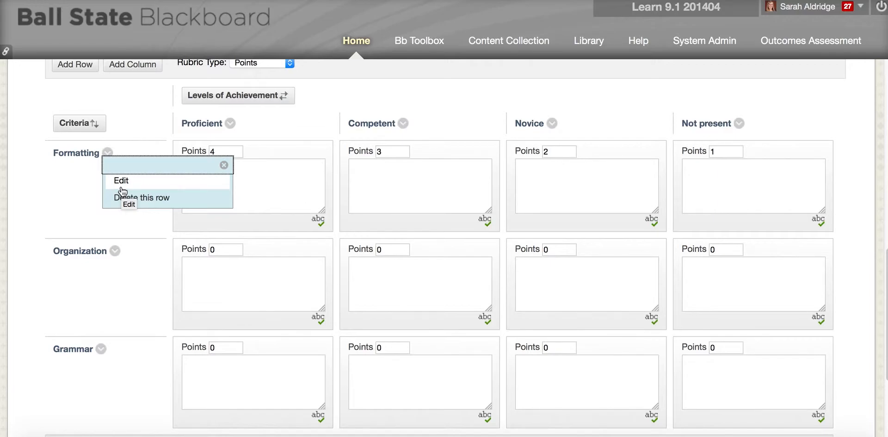
left_click(116, 255)
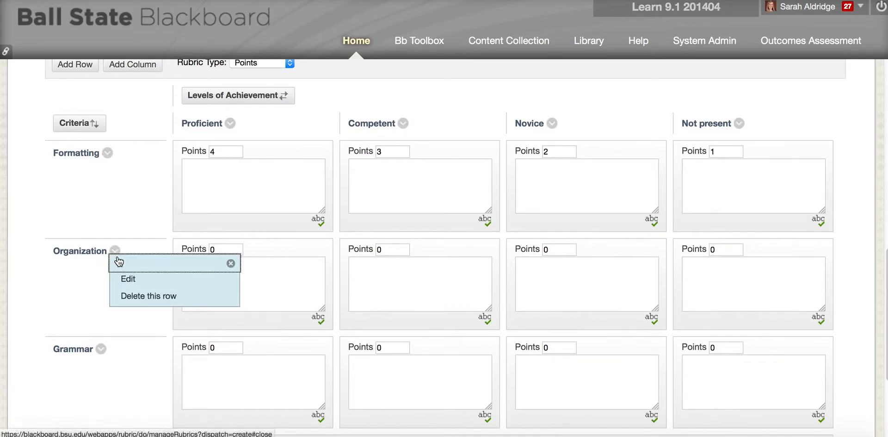
left_click(230, 151)
key("BackSpace")
type("3")
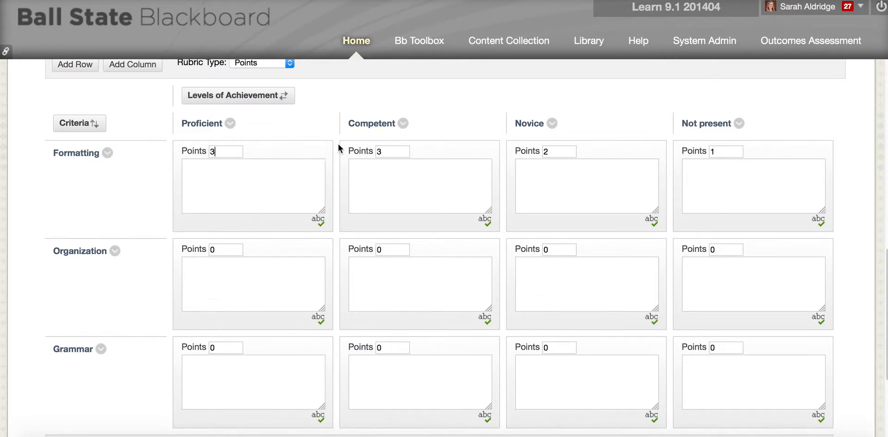
left_click_drag(402, 151, 370, 153)
type("2")
left_click_drag(555, 151, 541, 149)
type("1")
left_click_drag(727, 151, 703, 152)
type("0")
Set Organization points to 3, 2 and 1, with Not present staying at 0
left_click(231, 249)
left_click_drag(224, 248, 212, 248)
type("3")
left_click(396, 247)
key("BackSpace")
type("2")
key("Tab")
key("Tab")
type("1")
key("Tab")
key("Tab")
Zoom out to view the whole rubric and submit it
scroll(349, 254, "down", 1)
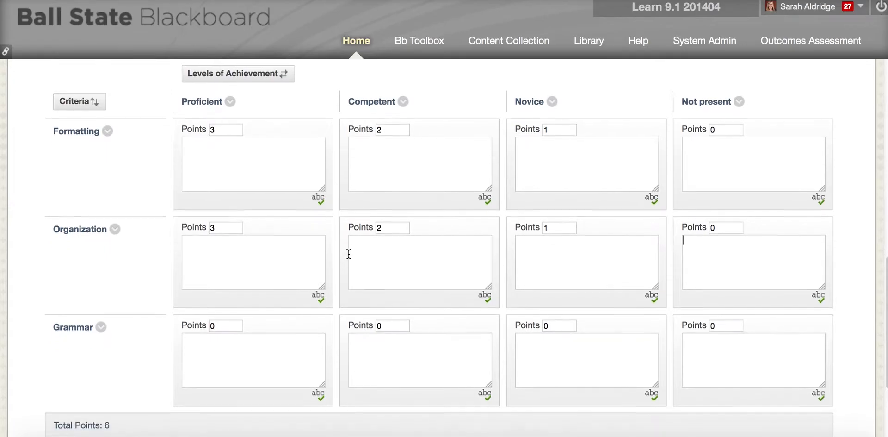
scroll(349, 253, "down", 1)
scroll(349, 254, "up", 2)
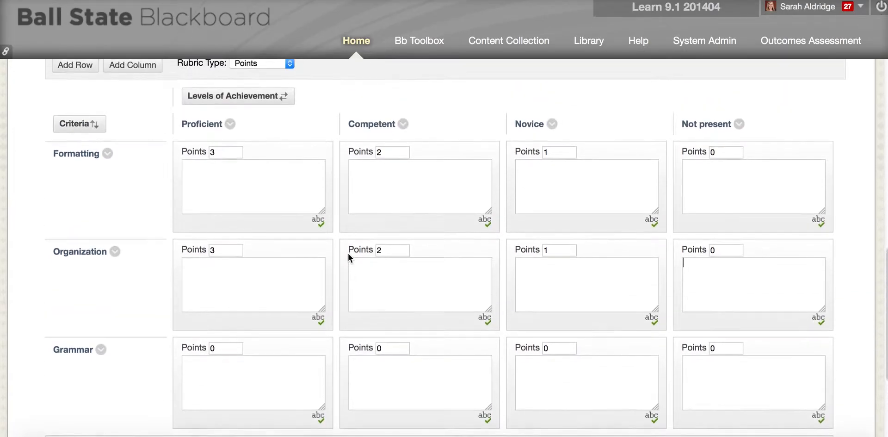
scroll(349, 253, "down", 1)
key("super+minus")
key("super+minus")
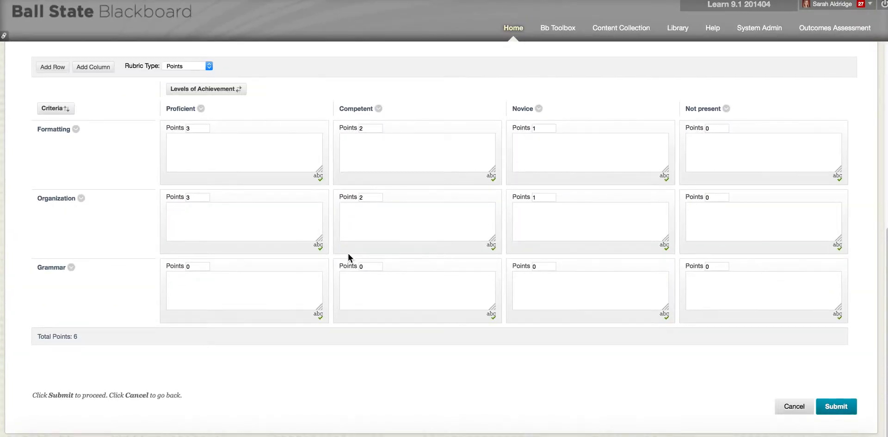
scroll(348, 254, "up", 2)
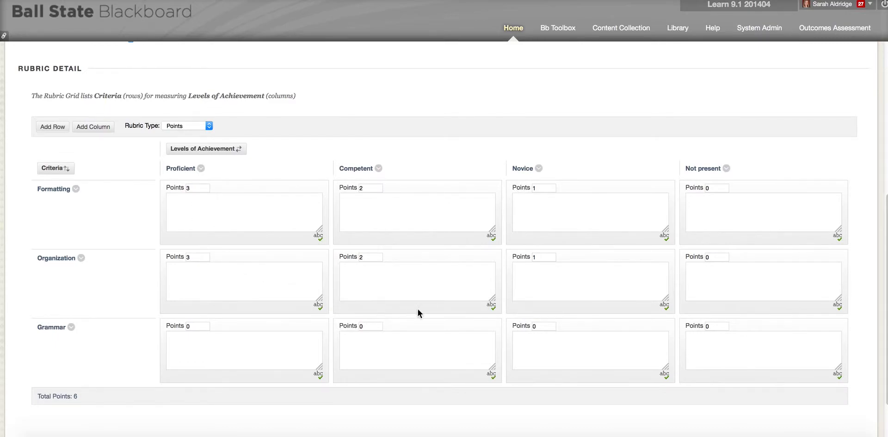
scroll(426, 311, "down", 2)
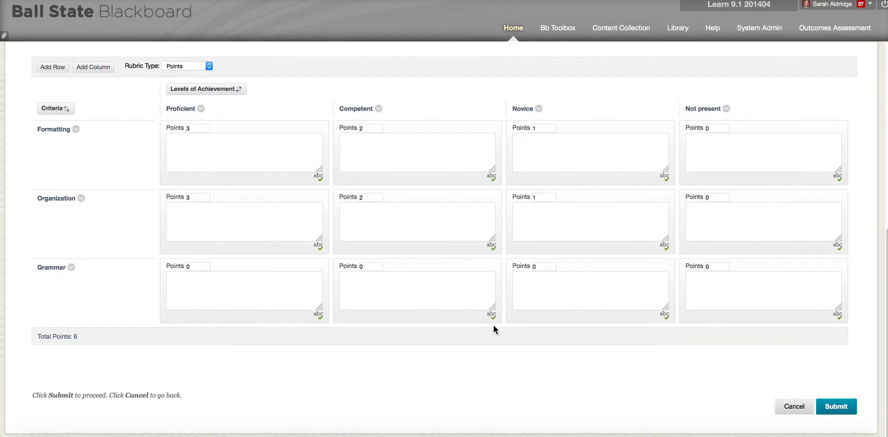
left_click(846, 409)
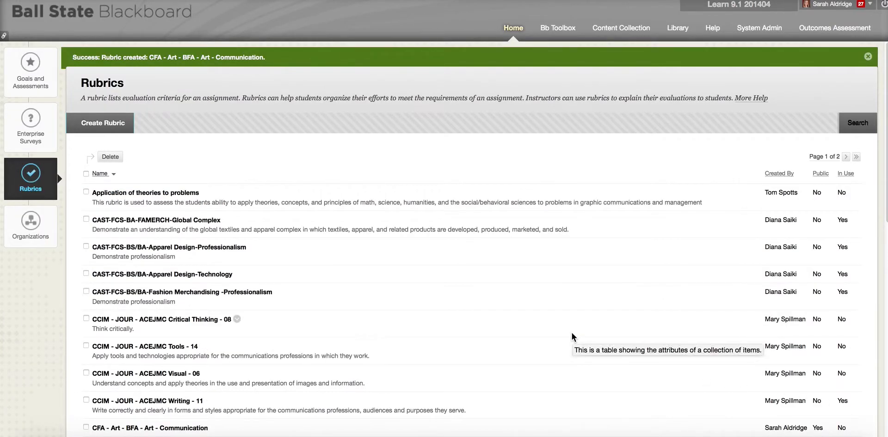
scroll(572, 333, "down", 3)
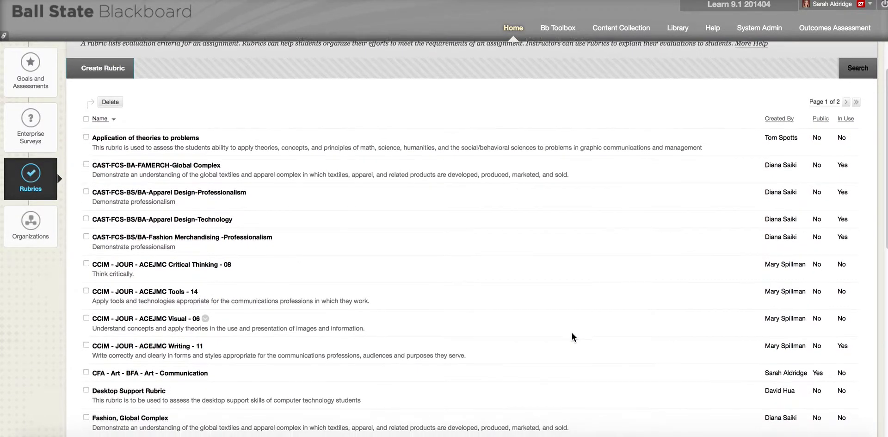